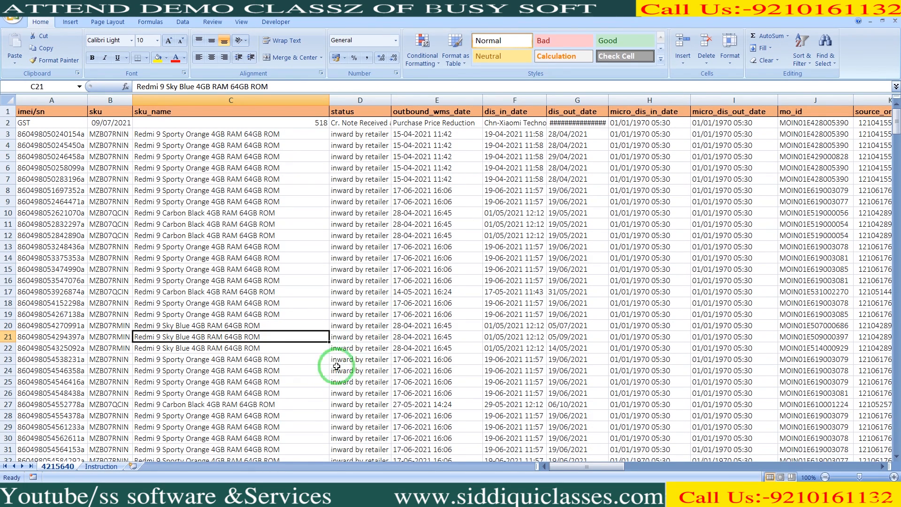
- Generate the credit note sheet from the Instruction sheet and review its headers from Voucher Series through Debit Account Name
{"action": "left_click", "coordinate": [87, 468]}
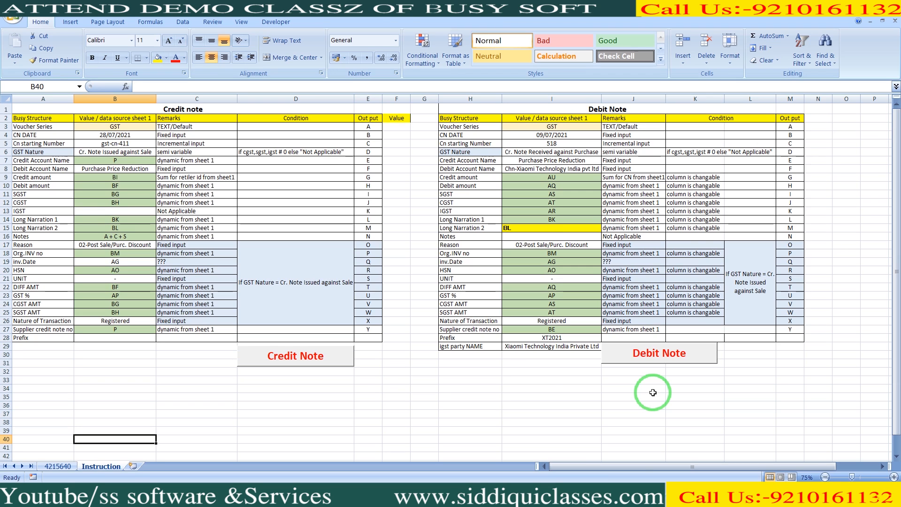
{"action": "left_click", "coordinate": [321, 360]}
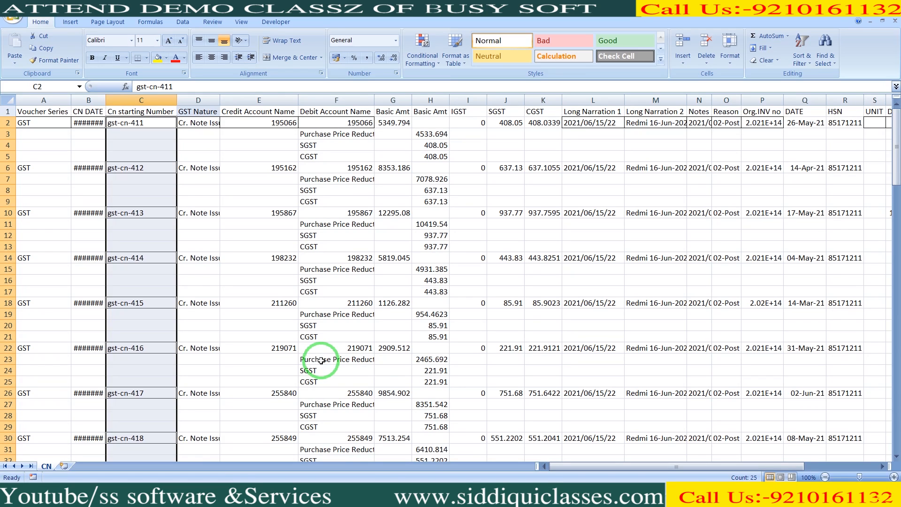
{"action": "left_click", "coordinate": [47, 110]}
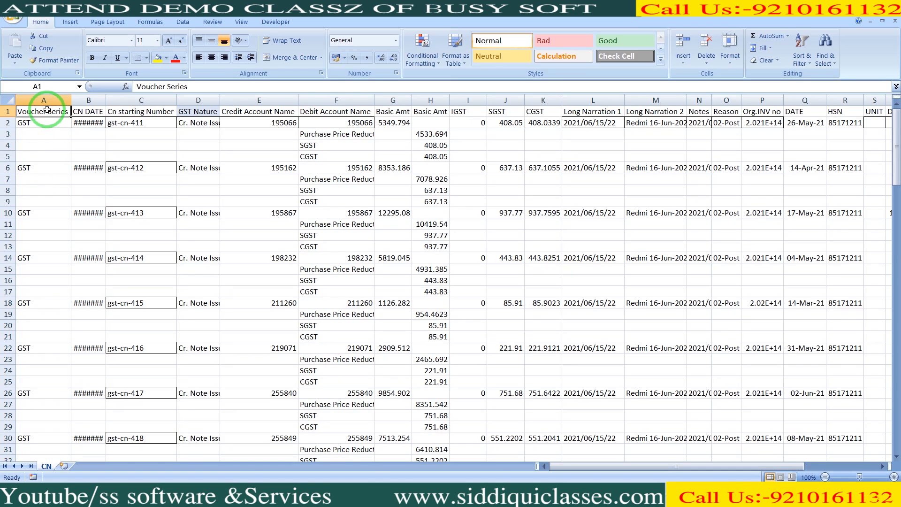
{"action": "left_click", "coordinate": [88, 111]}
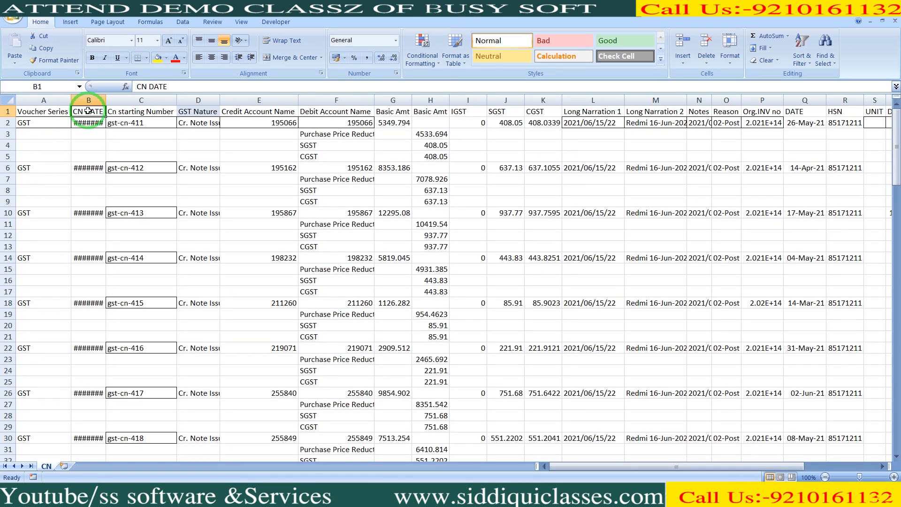
{"action": "left_click", "coordinate": [120, 112]}
{"action": "left_click", "coordinate": [194, 110]}
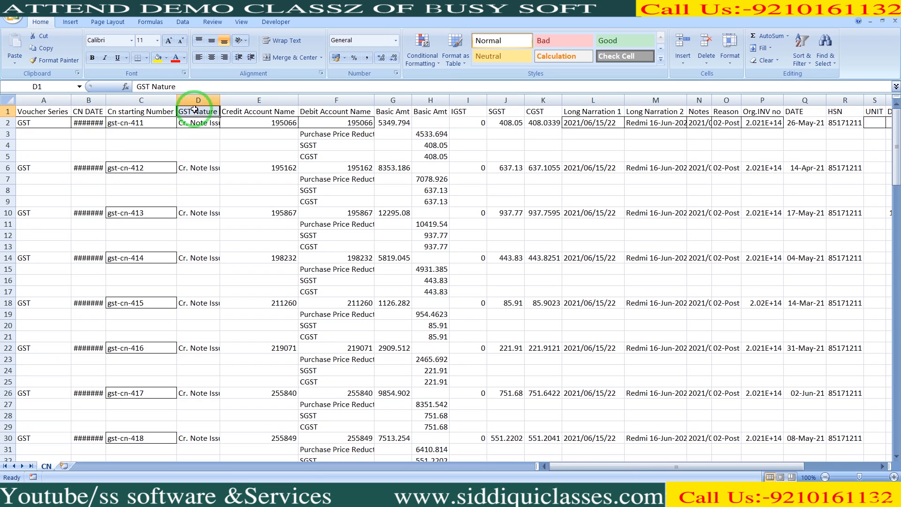
{"action": "left_click", "coordinate": [244, 112]}
{"action": "left_click", "coordinate": [351, 115]}
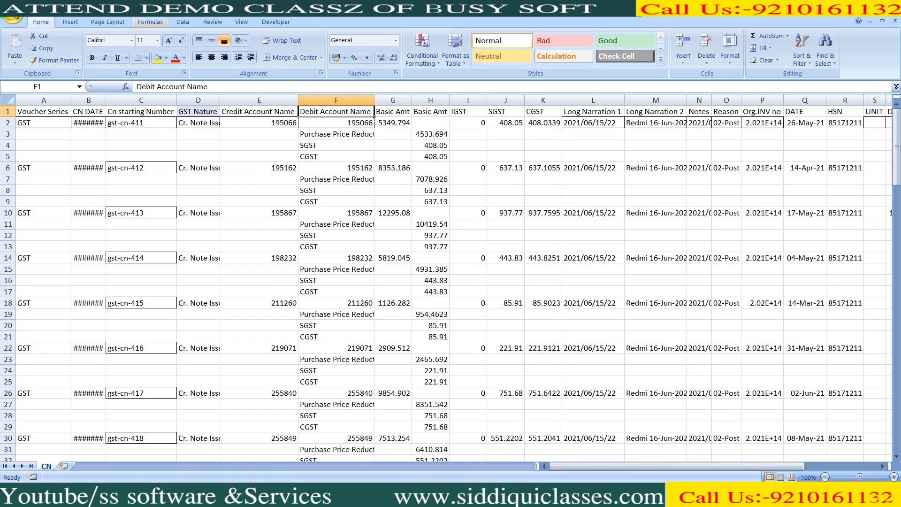
- Save the generated credit note workbook in the Documents folder as TEST FILE in Excel Workbook format
{"action": "left_click", "coordinate": [13, 13]}
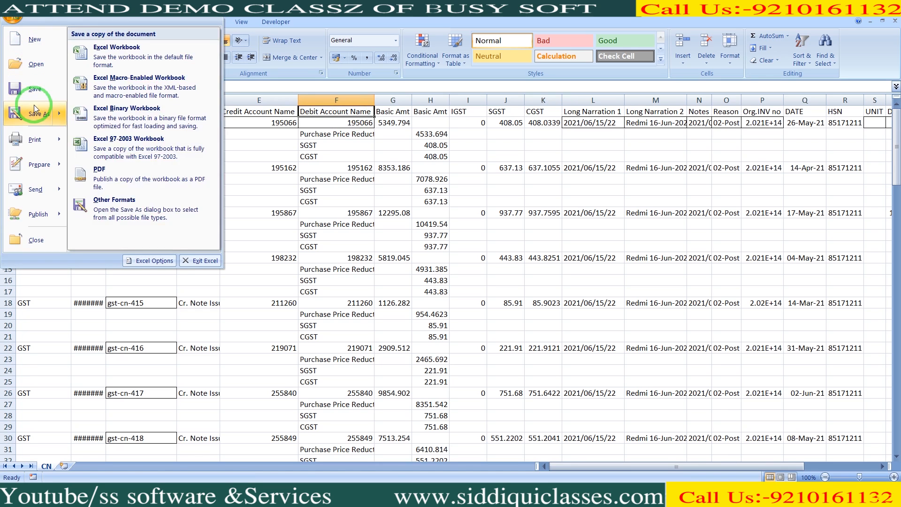
{"action": "left_click", "coordinate": [36, 109]}
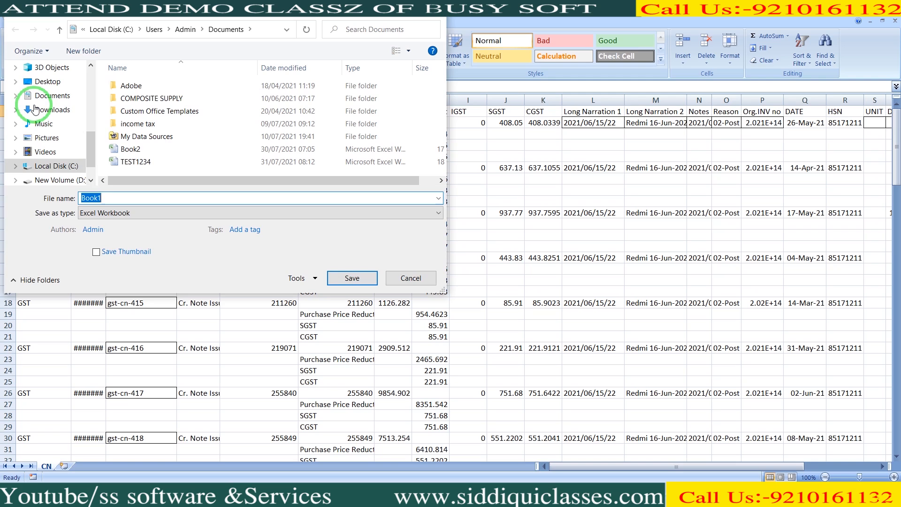
{"action": "left_click", "coordinate": [47, 97]}
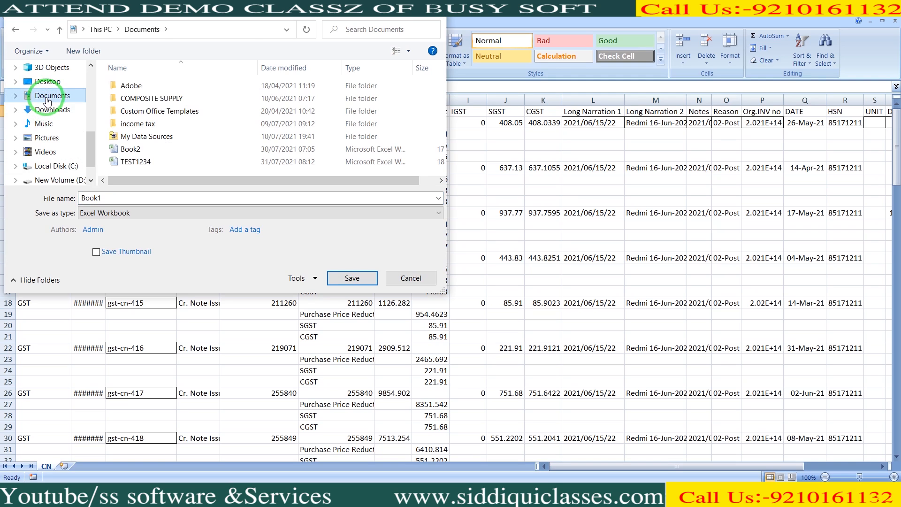
{"action": "double_click", "coordinate": [134, 198]}
{"action": "type", "text": "T"}
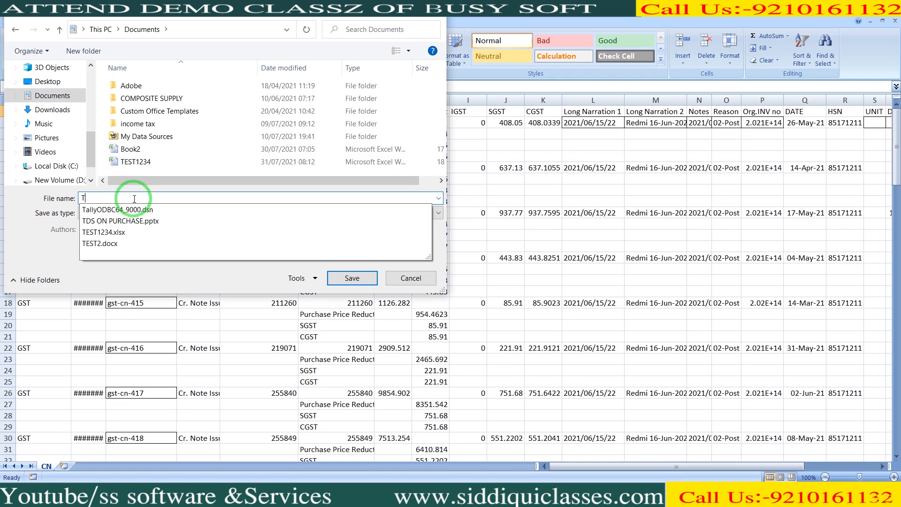
{"action": "type", "text": "EST FILE"}
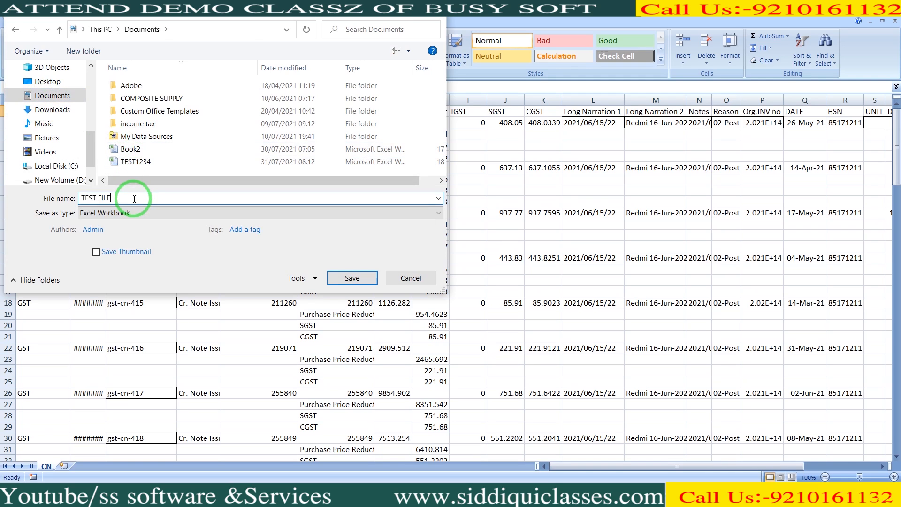
{"action": "left_click", "coordinate": [370, 276]}
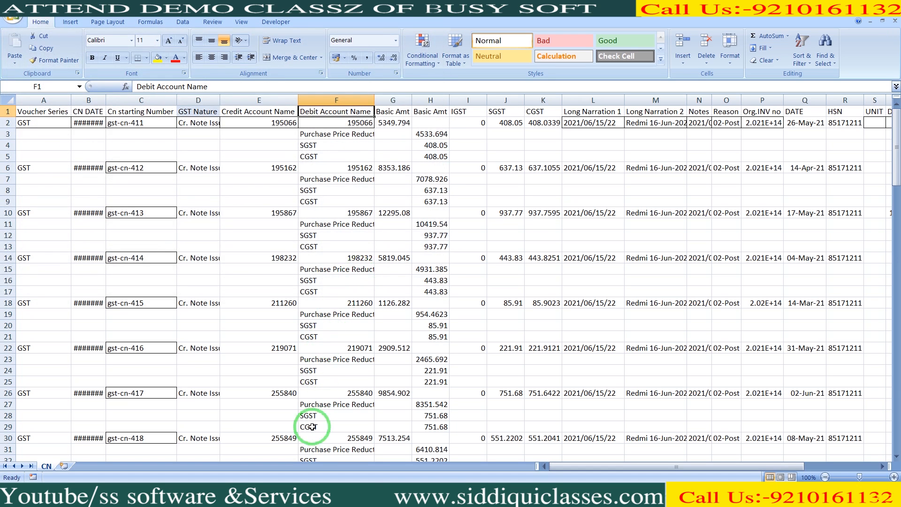
- Switch to Busy and open the Import Vouchers from Excel tool under Data Export Import
{"action": "left_click", "coordinate": [300, 478]}
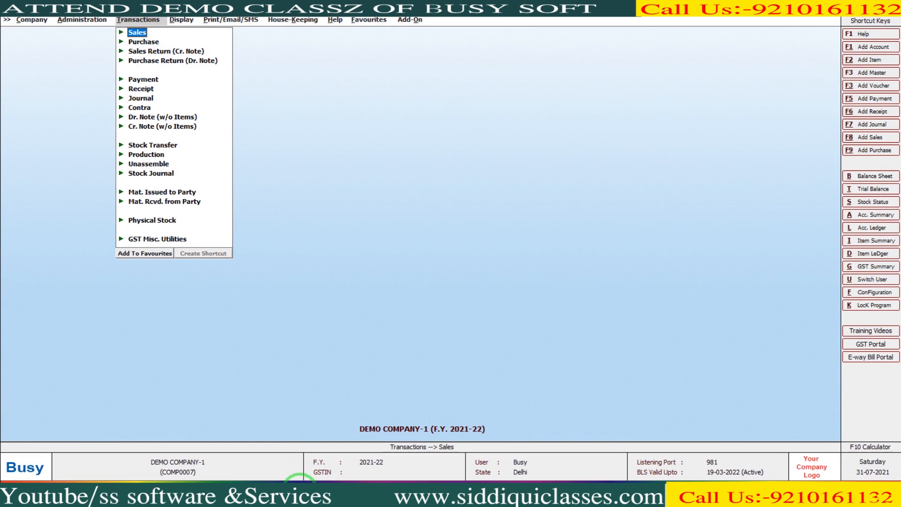
{"action": "key", "text": "Left"}
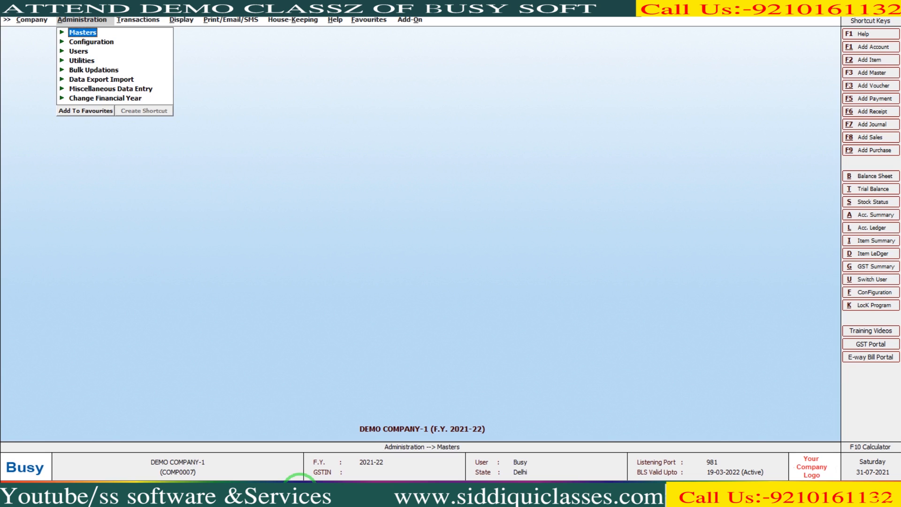
{"action": "key", "text": "Down"}
{"action": "key", "text": "Down"}
{"action": "key", "text": "Down"}
{"action": "key", "text": "Down"}
{"action": "key", "text": "Down"}
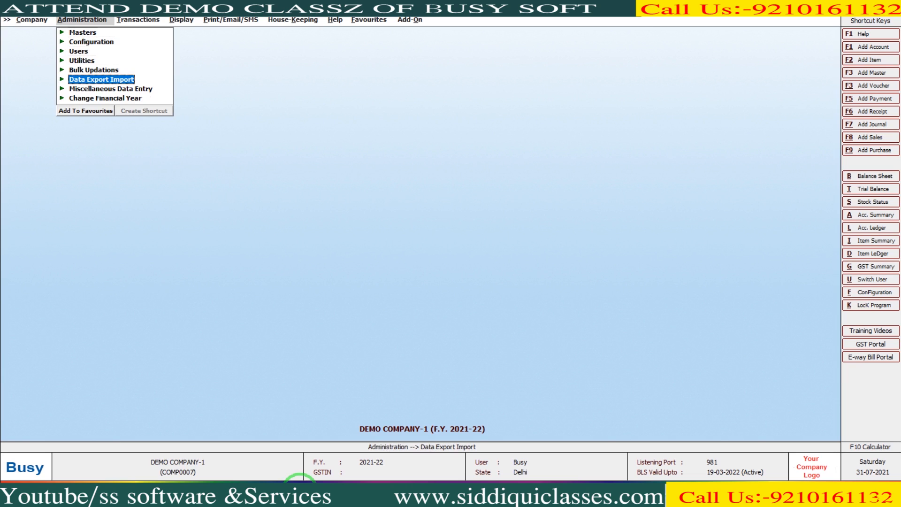
{"action": "key", "text": "Return"}
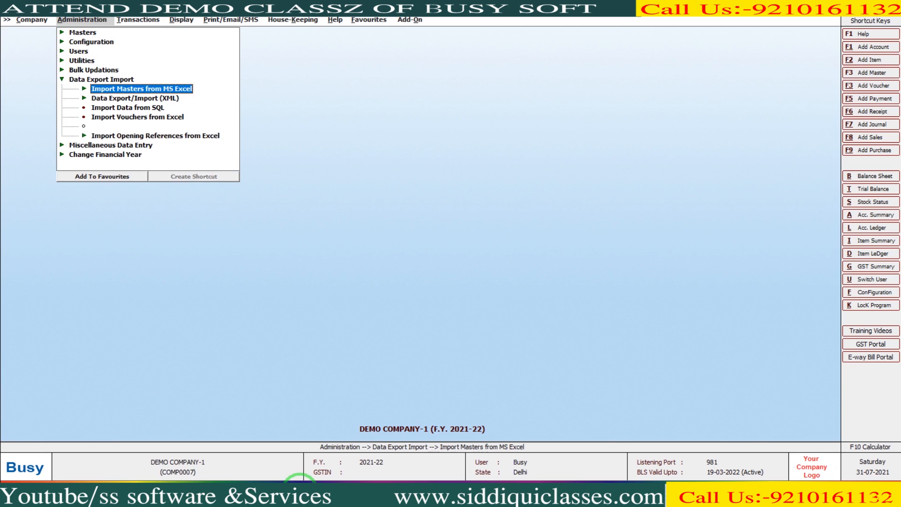
{"action": "key", "text": "Down"}
{"action": "key", "text": "Down"}
{"action": "key", "text": "Down"}
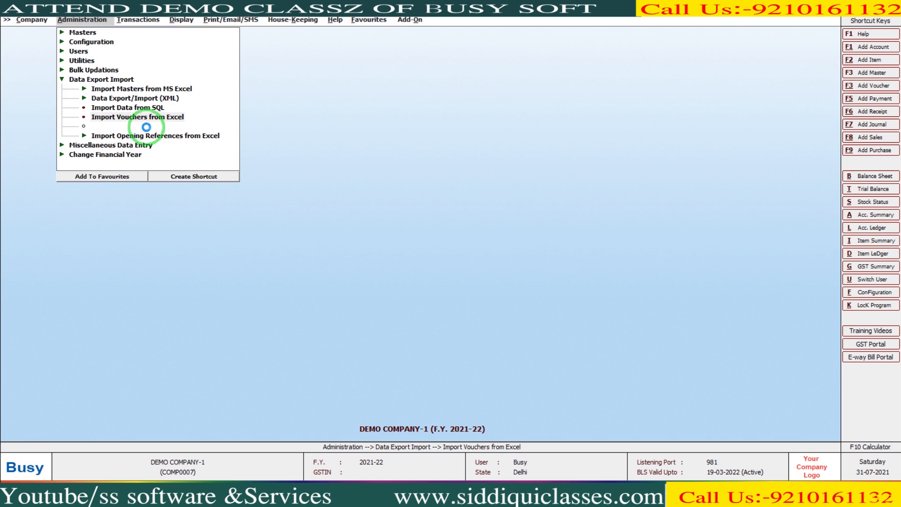
{"action": "key", "text": "Return"}
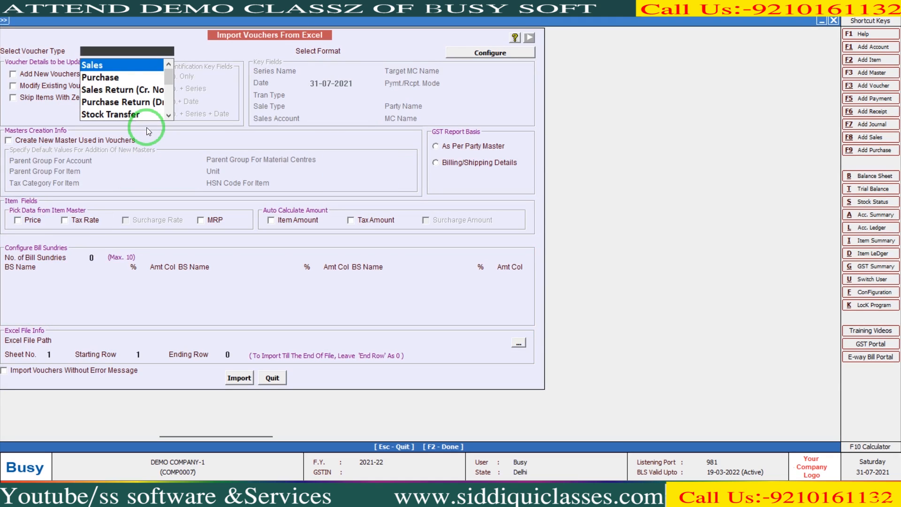
- Choose Cr. Note (w/o Items) as the voucher type for the Excel import
{"action": "key", "text": "Down"}
{"action": "key", "text": "Down"}
{"action": "key", "text": "Down"}
{"action": "key", "text": "Down"}
{"action": "key", "text": "Down"}
{"action": "key", "text": "Down"}
{"action": "key", "text": "Down"}
{"action": "key", "text": "Down"}
{"action": "key", "text": "Down"}
{"action": "key", "text": "Down"}
{"action": "key", "text": "Down"}
{"action": "key", "text": "Down"}
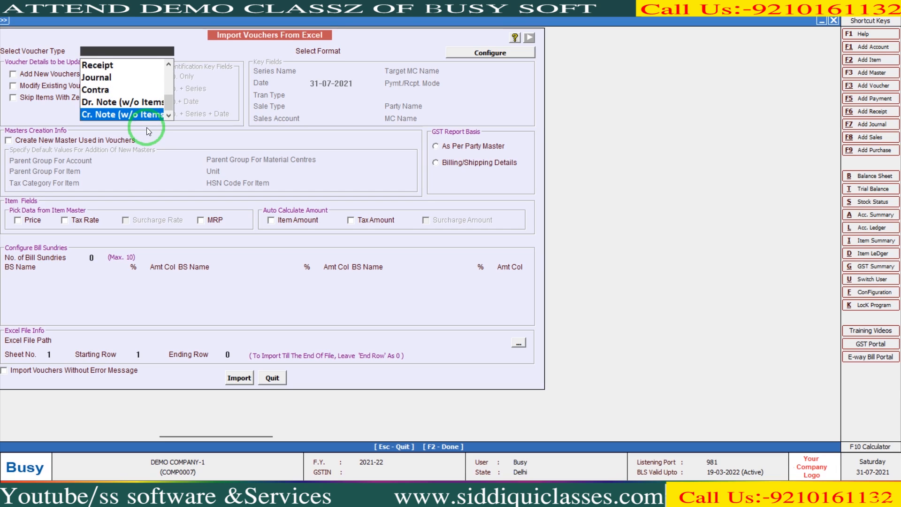
{"action": "key", "text": "Return"}
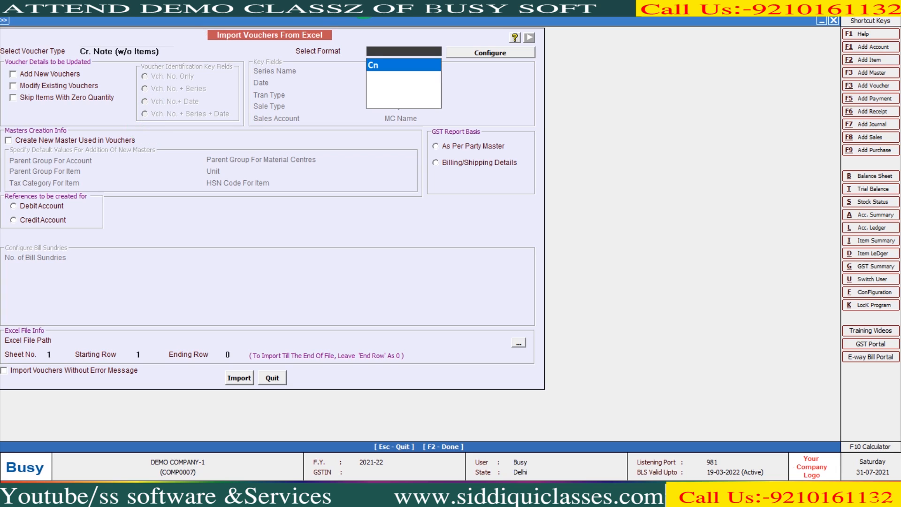
- Open the column configuration of the Cn format under Cr. Note (w/o Items)
{"action": "left_click", "coordinate": [465, 53]}
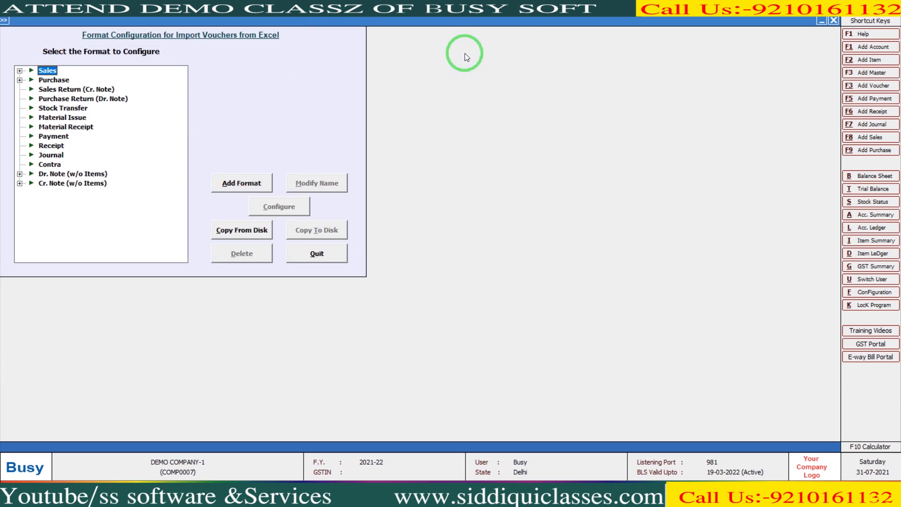
{"action": "left_click", "coordinate": [62, 184]}
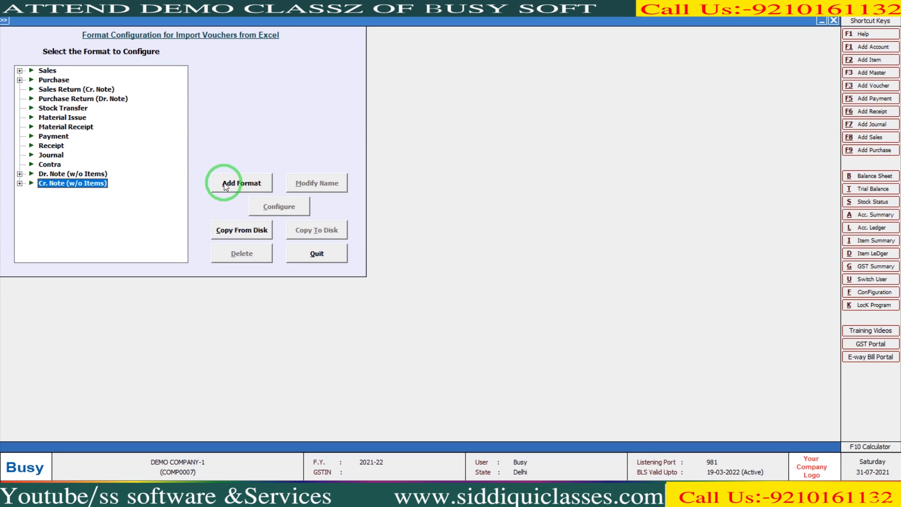
{"action": "left_click", "coordinate": [20, 184]}
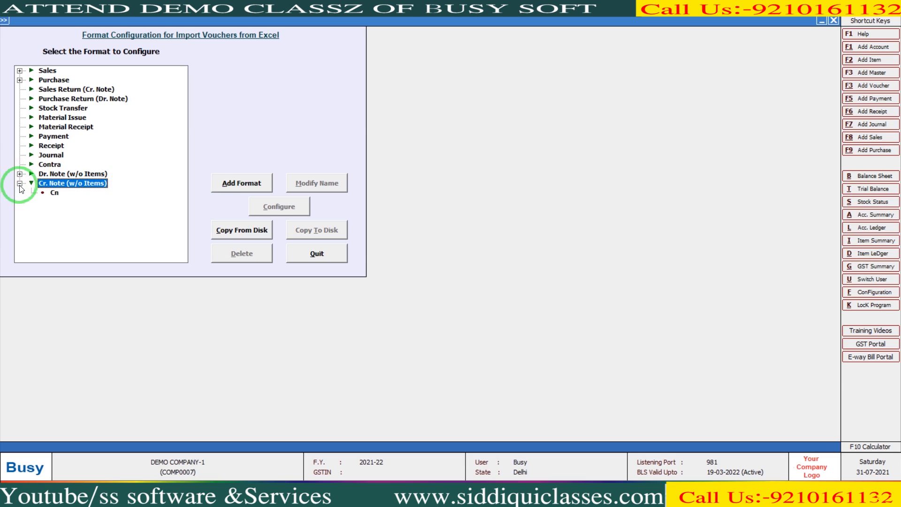
{"action": "left_click", "coordinate": [55, 193]}
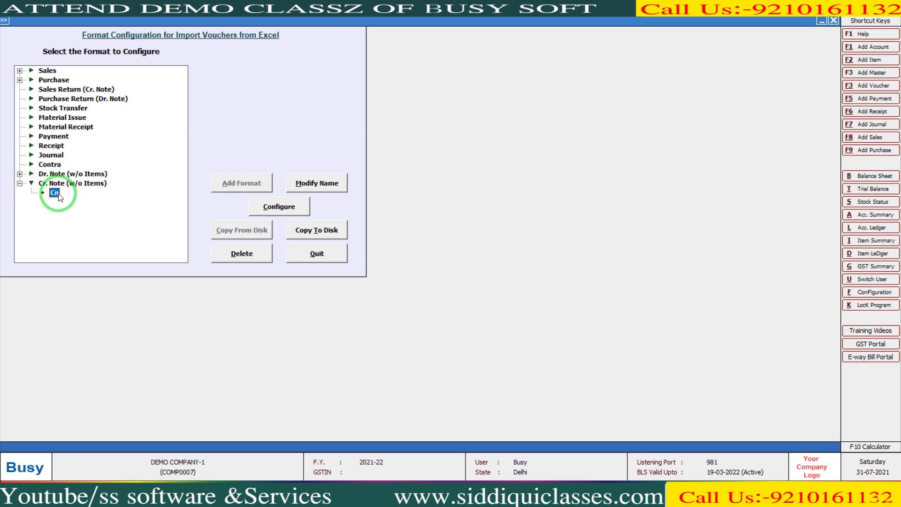
{"action": "left_click", "coordinate": [303, 211]}
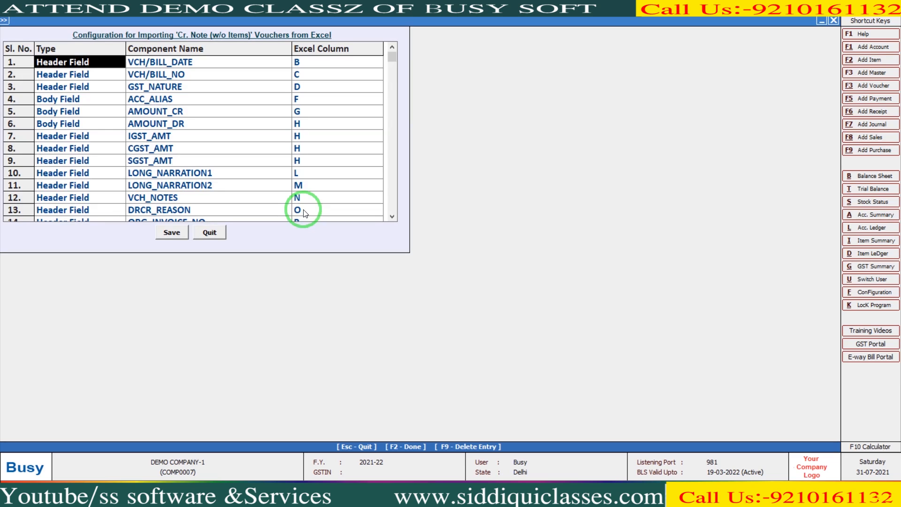
- Review the Cn format's field-to-Excel-column mappings from VCH/BILL_DATE through NATURE_OF_TRANSACTION, and save the configuration
{"action": "key", "text": "Return"}
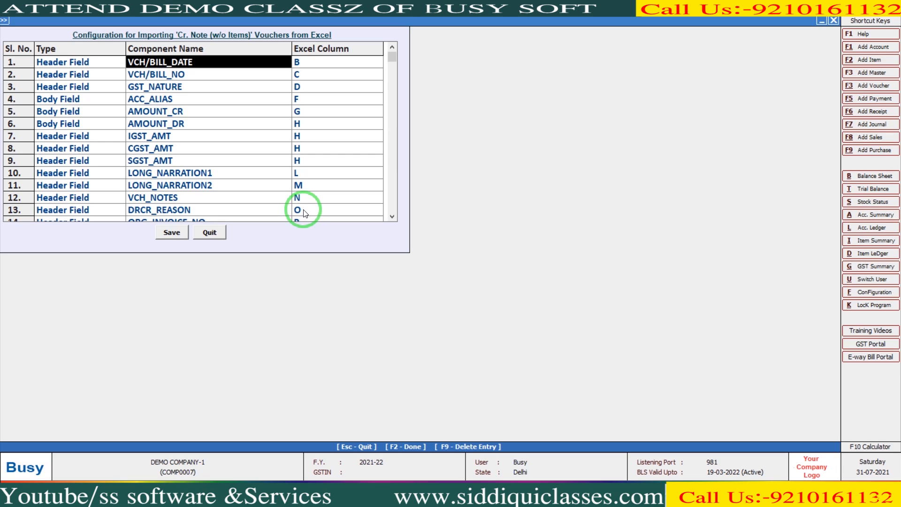
{"action": "key", "text": "Return"}
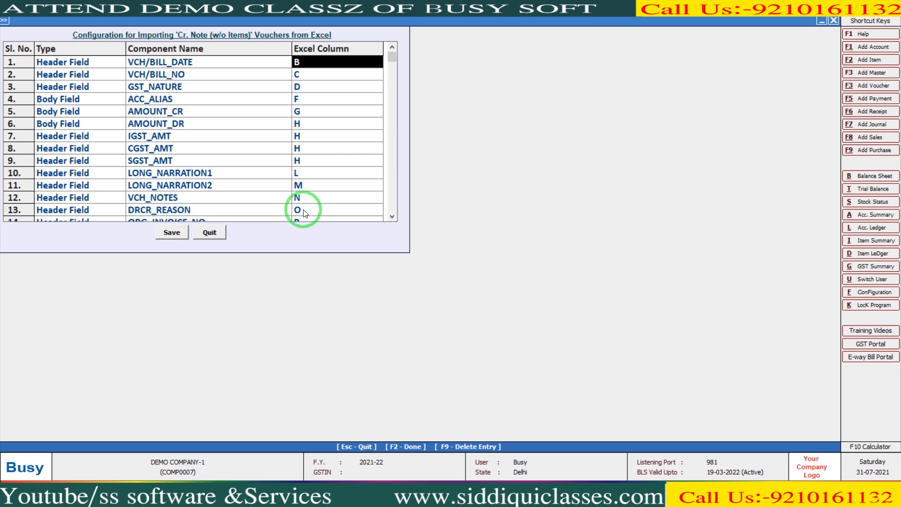
{"action": "key", "text": "Return"}
{"action": "key", "text": "Return"}
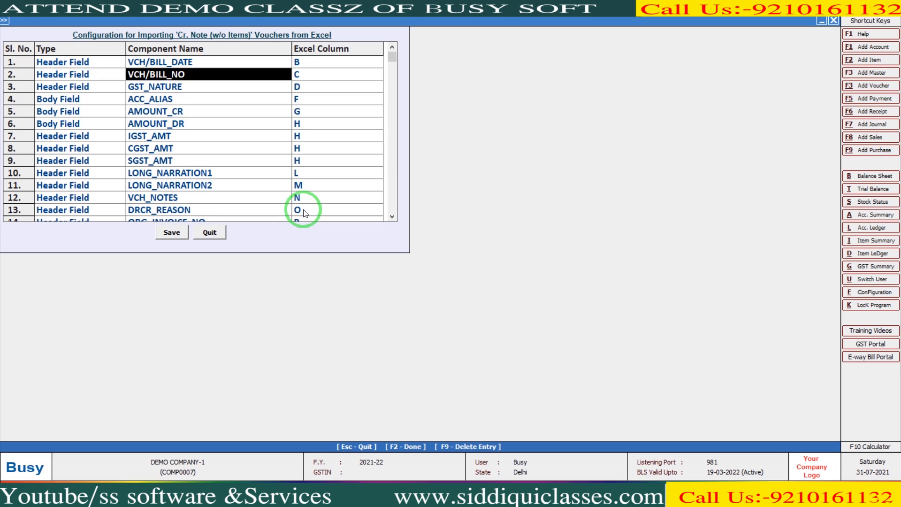
{"action": "key", "text": "Return"}
{"action": "key", "text": "Return"}
{"action": "key", "text": "Return"}
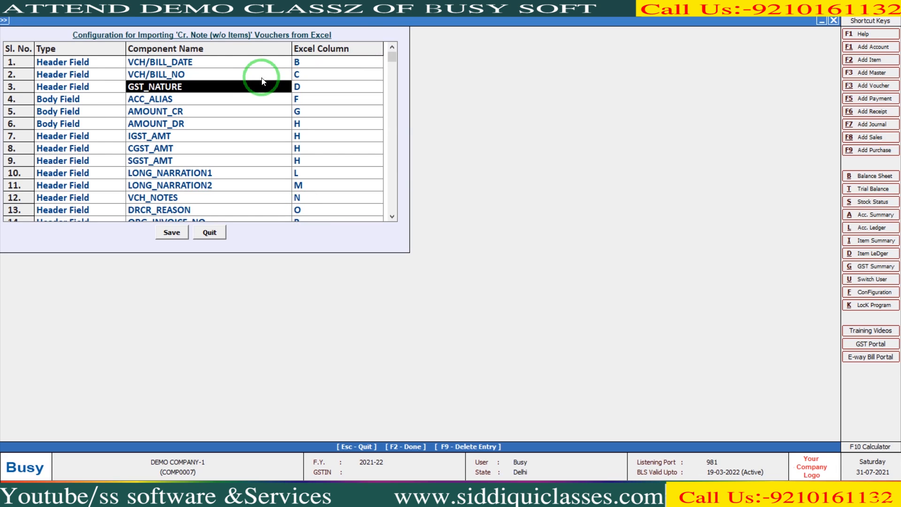
{"action": "left_click", "coordinate": [156, 104]}
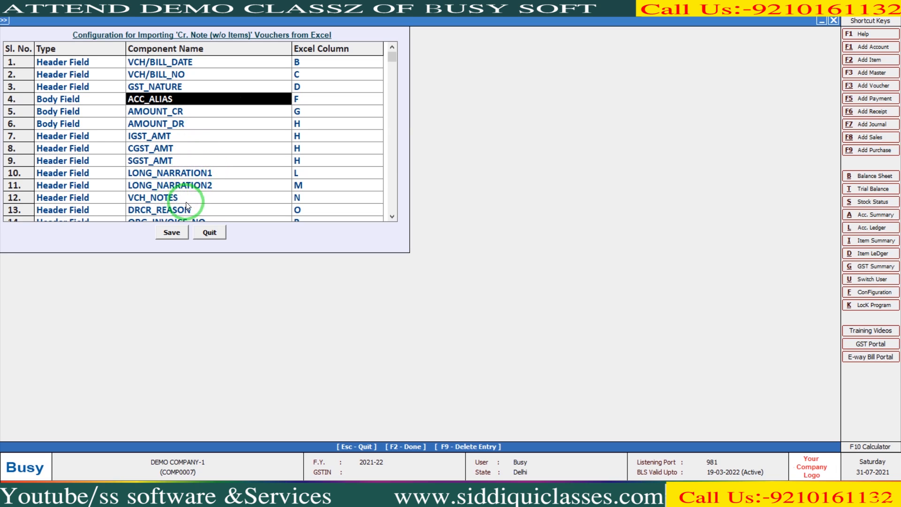
{"action": "left_click", "coordinate": [394, 216]}
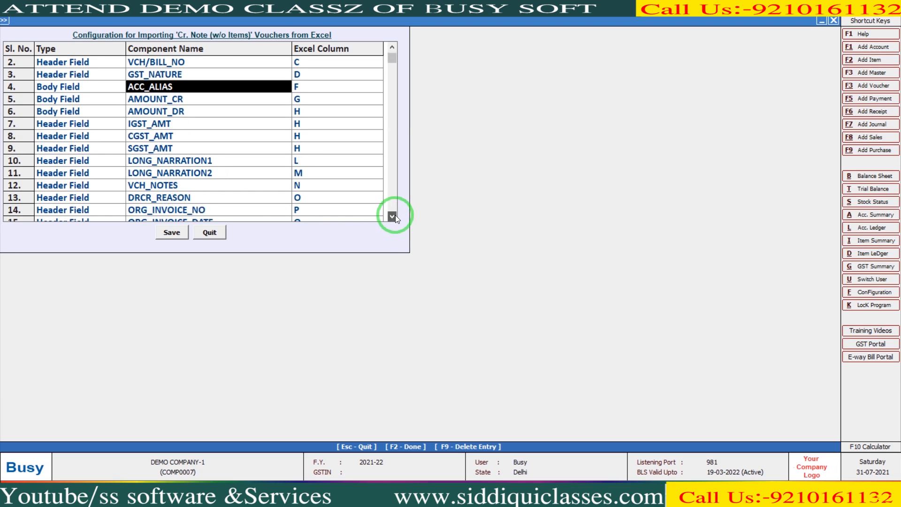
{"action": "left_click", "coordinate": [394, 217]}
{"action": "left_click", "coordinate": [394, 216]}
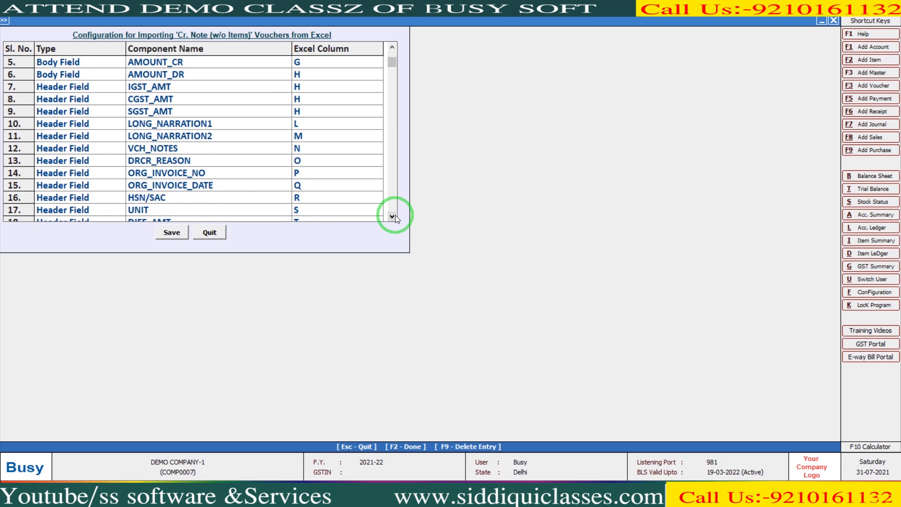
{"action": "left_click", "coordinate": [395, 216]}
{"action": "left_click", "coordinate": [395, 216]}
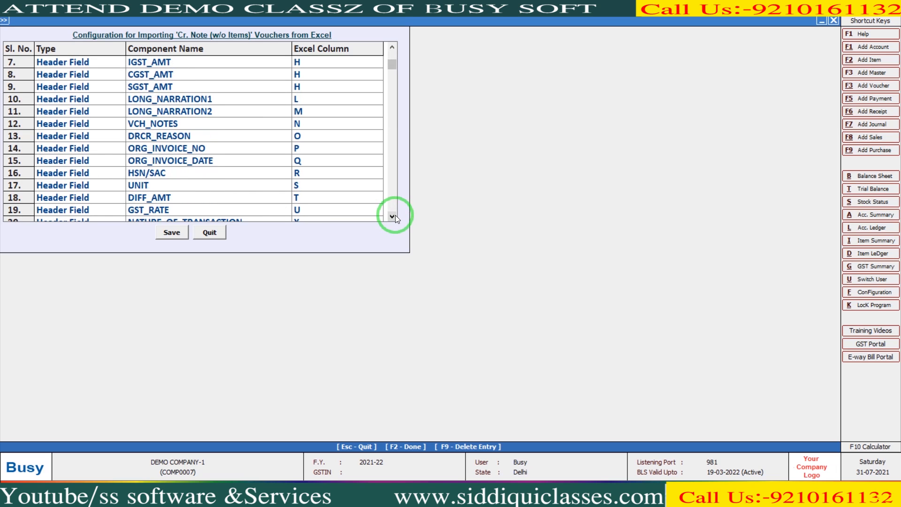
{"action": "left_click", "coordinate": [393, 216]}
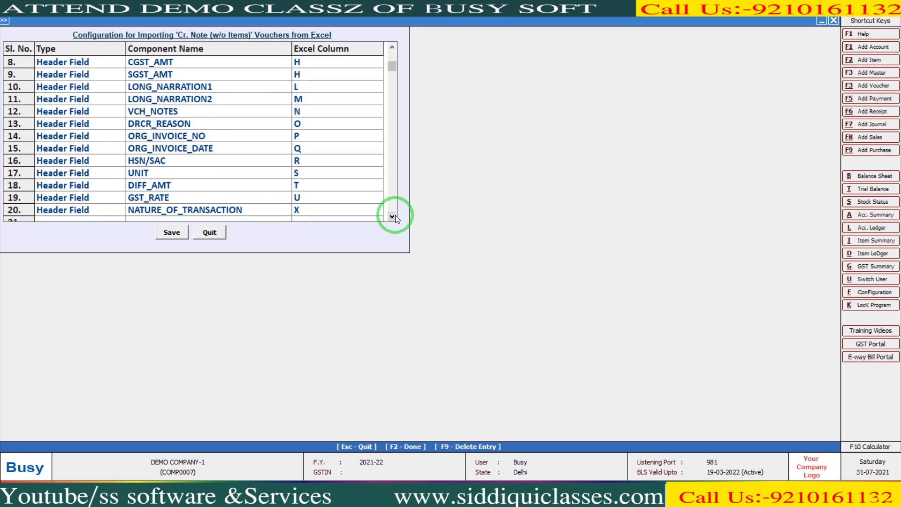
{"action": "left_click", "coordinate": [159, 234]}
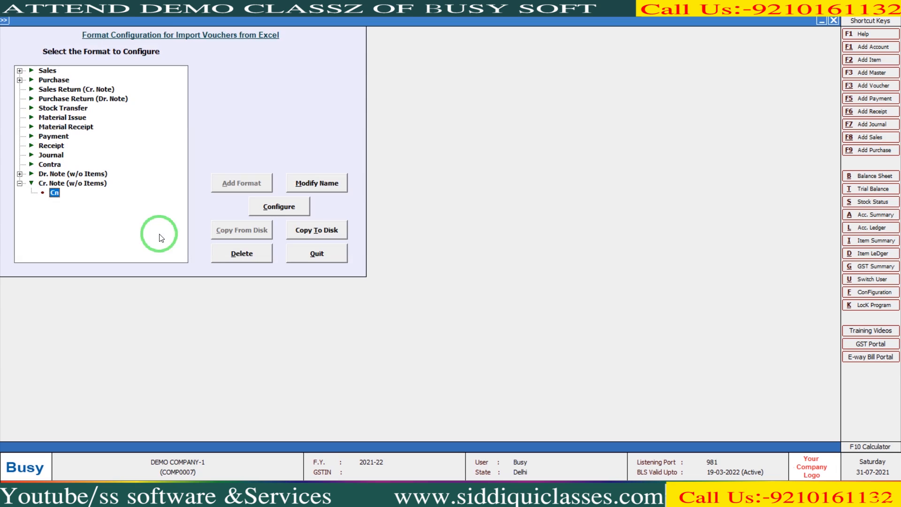
- Leave the format configuration and keep the Cn format with the GST voucher series for the import
{"action": "key", "text": "Escape"}
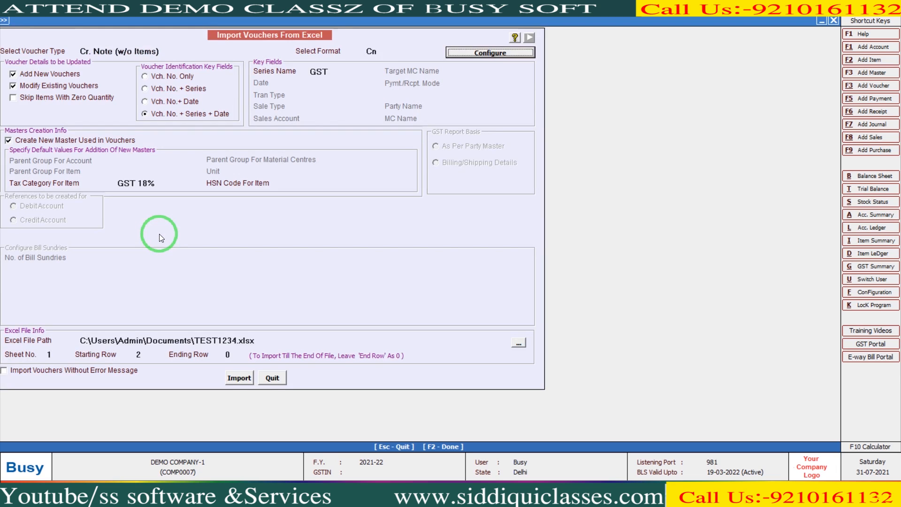
{"action": "left_click", "coordinate": [380, 52]}
{"action": "key", "text": "Return"}
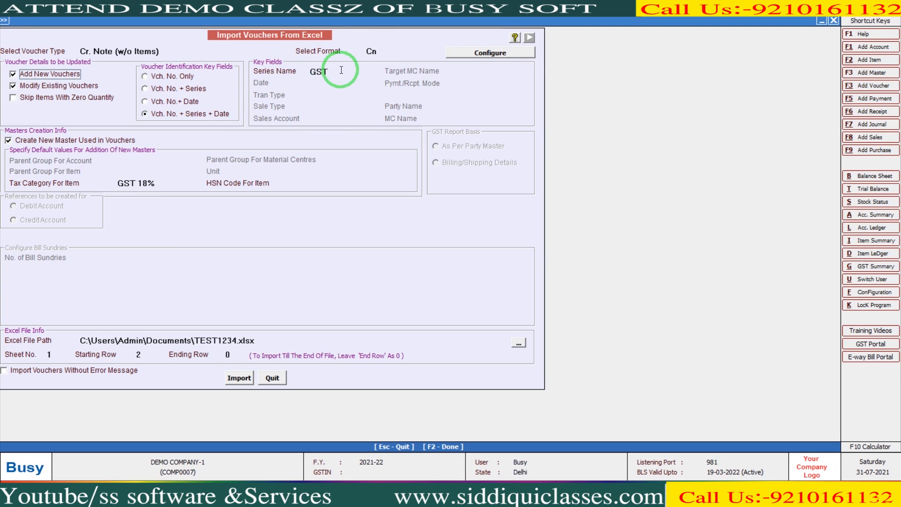
{"action": "left_click", "coordinate": [341, 71]}
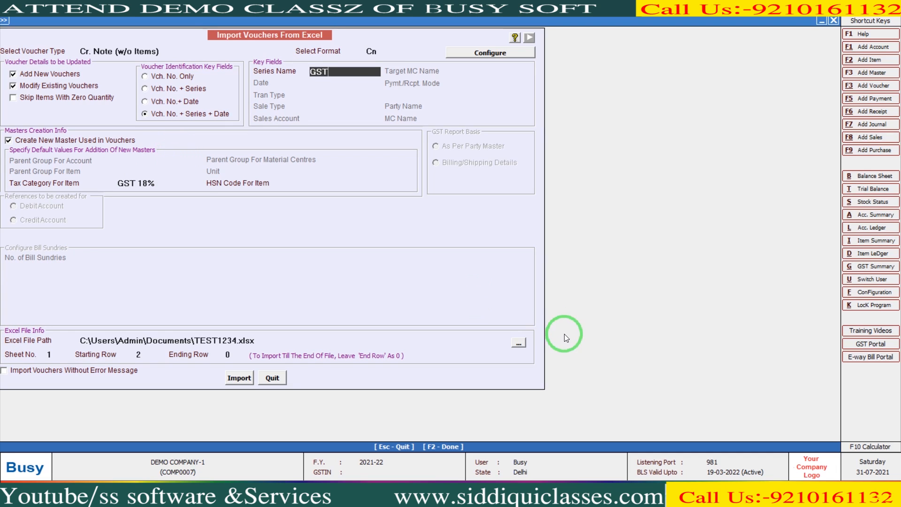
- Choose TEST FILE from the Documents folder as the Excel file to import
{"action": "left_click", "coordinate": [519, 344]}
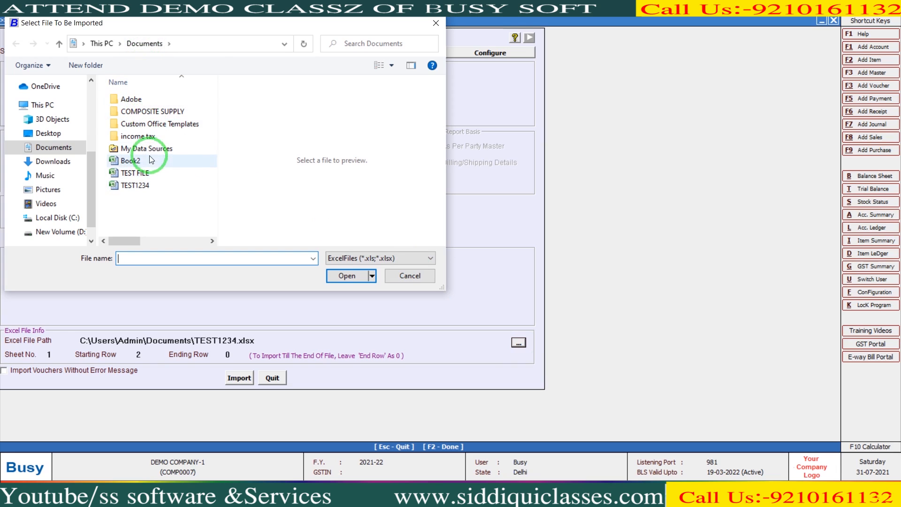
{"action": "left_click", "coordinate": [141, 173]}
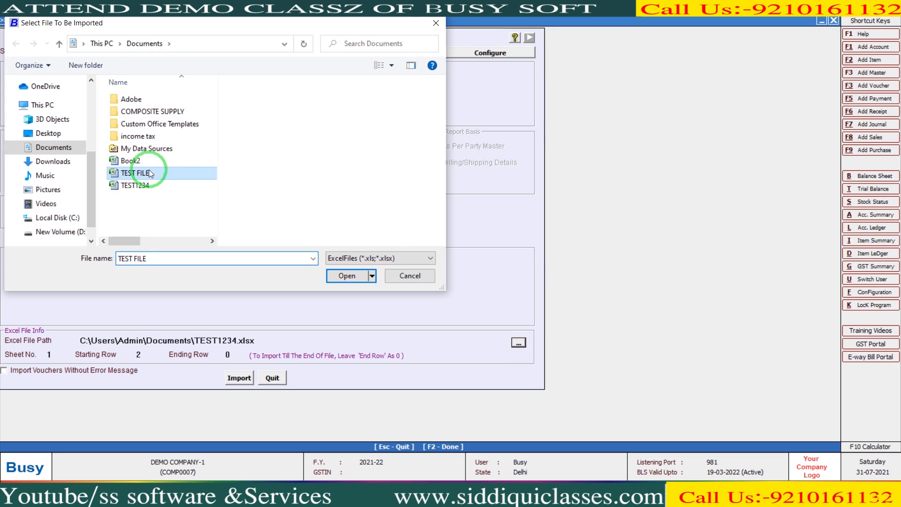
{"action": "left_click", "coordinate": [338, 277]}
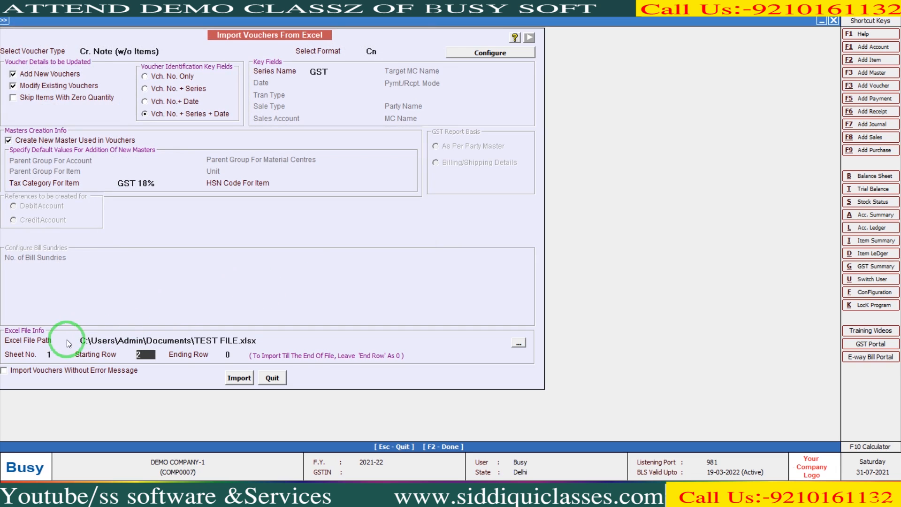
- Import the vouchers from sheet 1, starting at row 2 with ending row 0, and close the import tool
{"action": "left_click", "coordinate": [53, 355]}
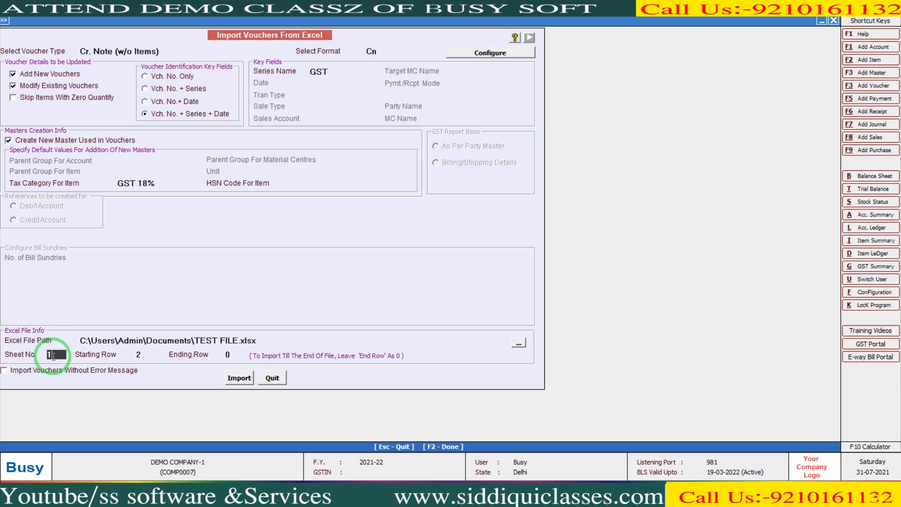
{"action": "left_click", "coordinate": [75, 355]}
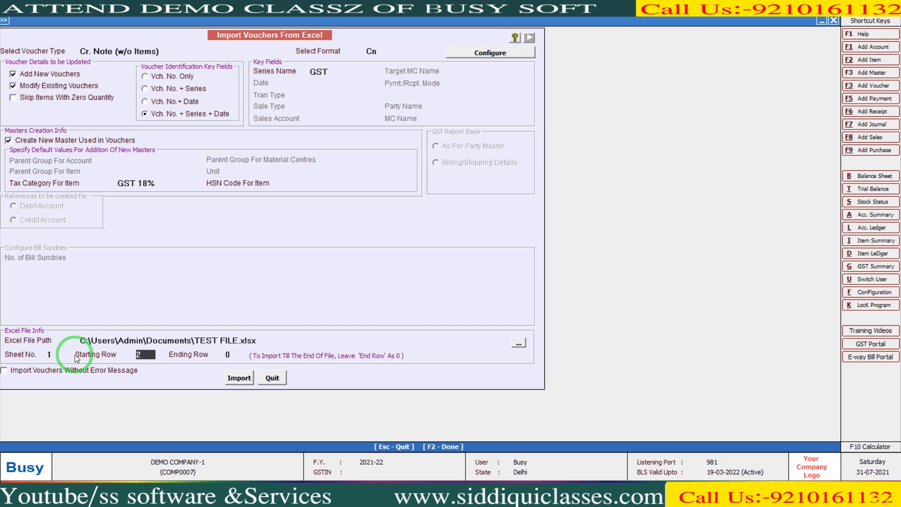
{"action": "key", "text": "Return"}
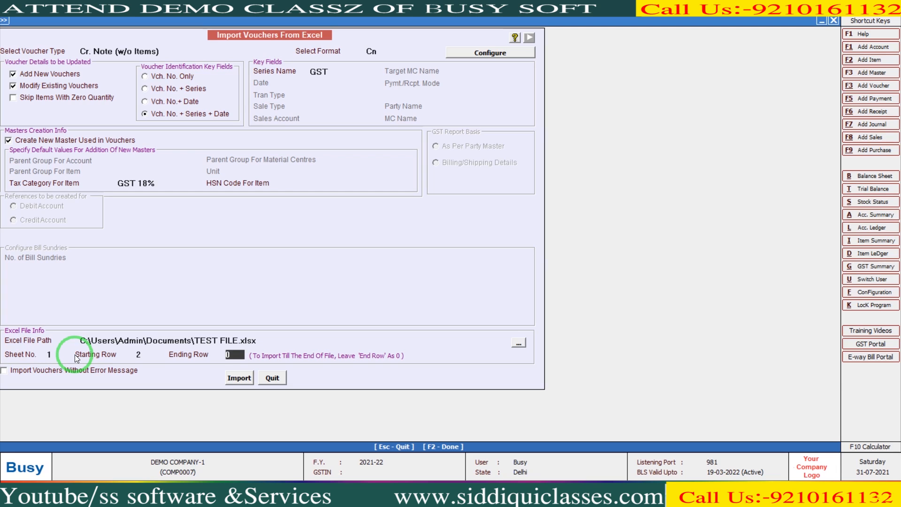
{"action": "left_click", "coordinate": [232, 378]}
{"action": "key", "text": "Return"}
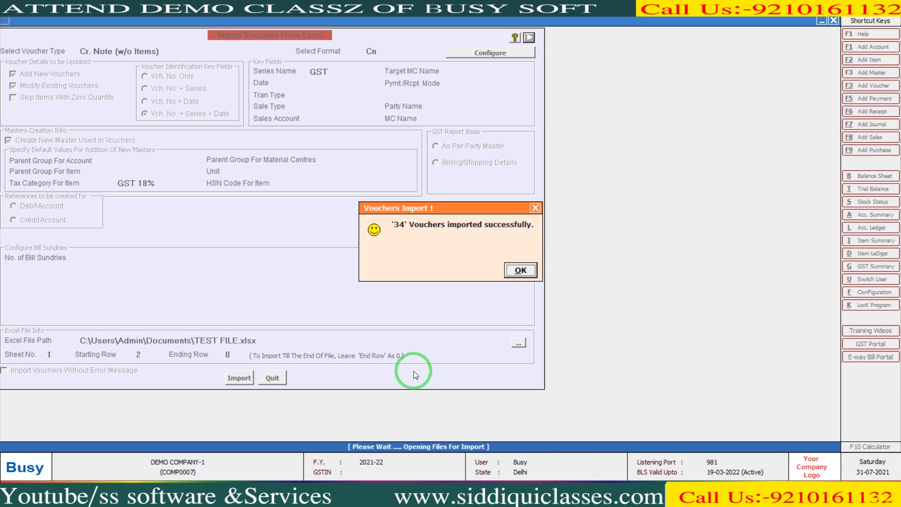
{"action": "left_click", "coordinate": [529, 272]}
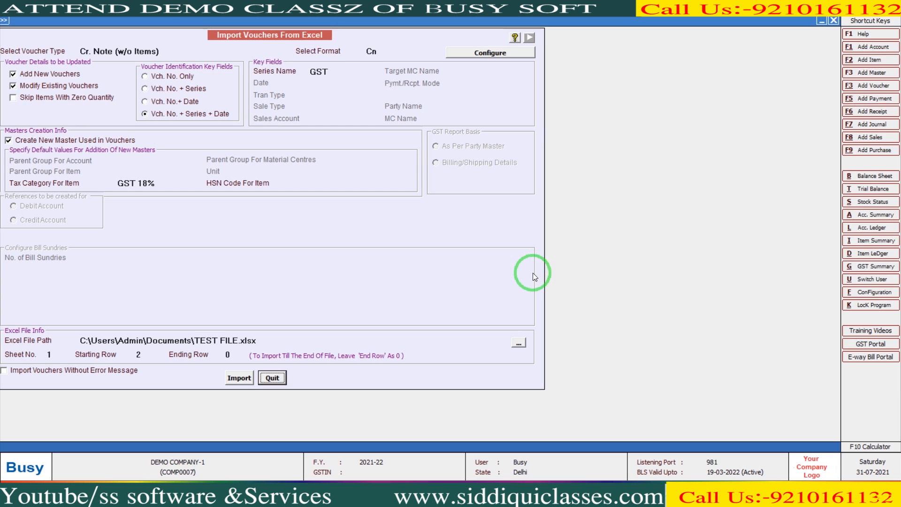
{"action": "key", "text": "Escape"}
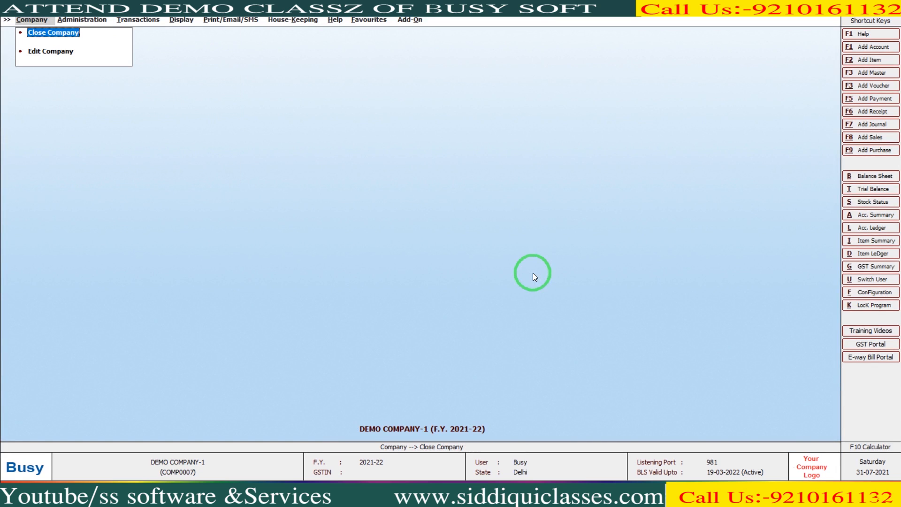
- List the Cr. Note (w/o Items) vouchers of all series from 01-04-2021 to 28-07-2021
{"action": "key", "text": "Right"}
{"action": "key", "text": "Right"}
{"action": "key", "text": "c"}
{"action": "key", "text": "c"}
{"action": "key", "text": "Return"}
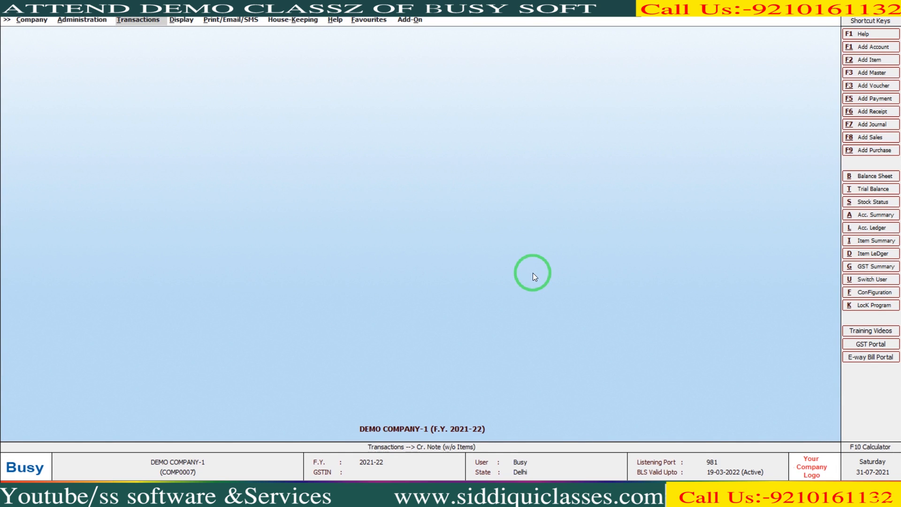
{"action": "key", "text": "Escape"}
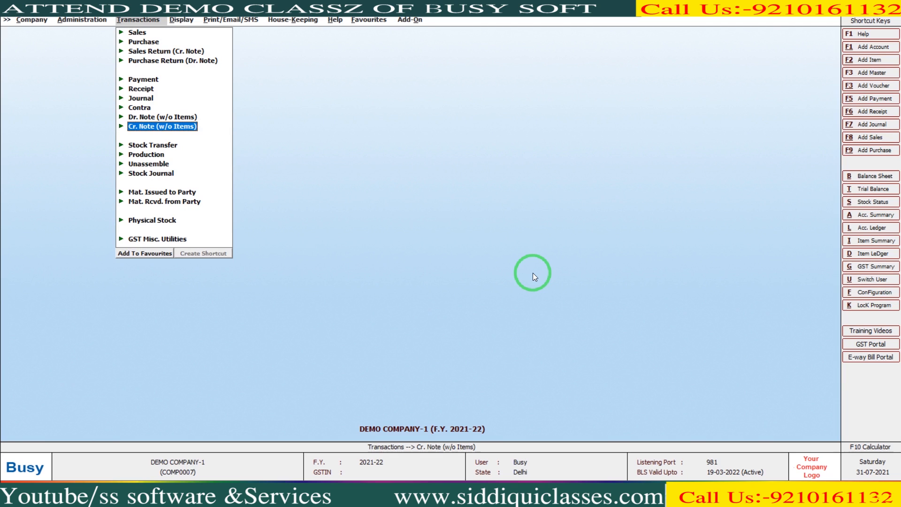
{"action": "key", "text": "Return"}
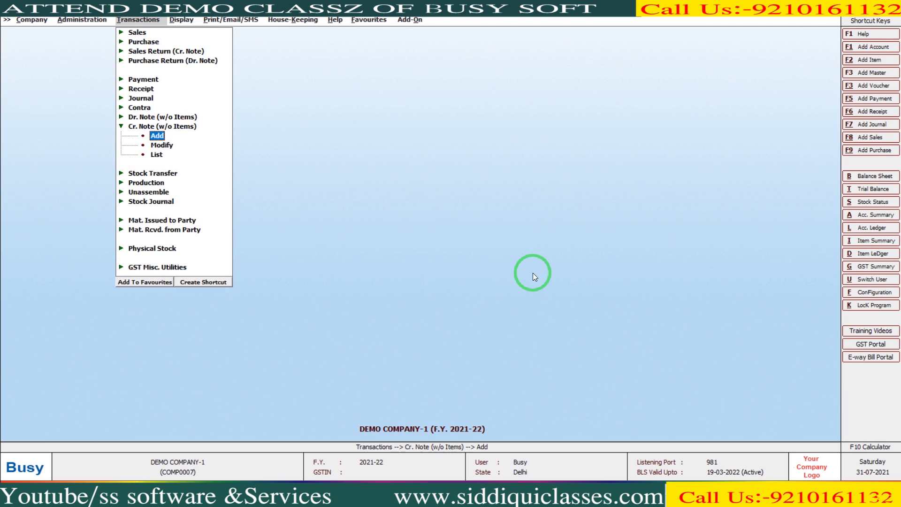
{"action": "key", "text": "Down"}
{"action": "key", "text": "Down"}
{"action": "key", "text": "Return"}
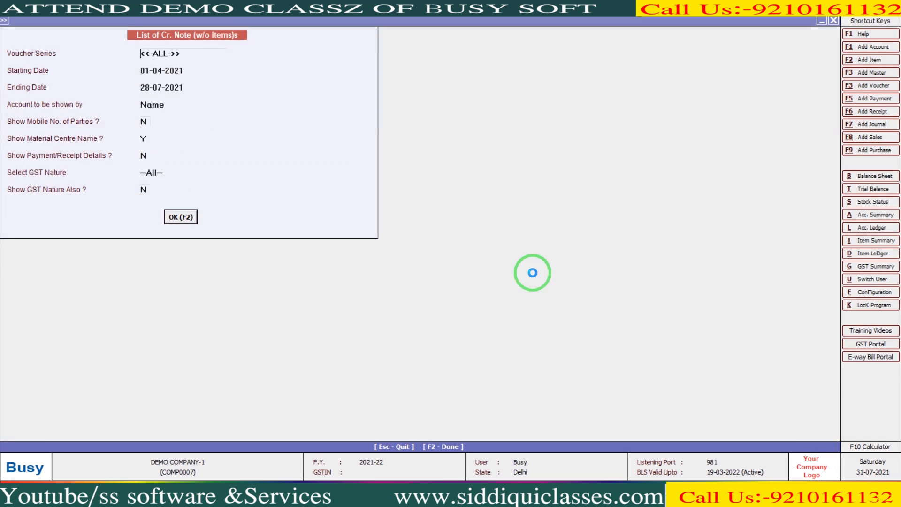
{"action": "key", "text": "F2"}
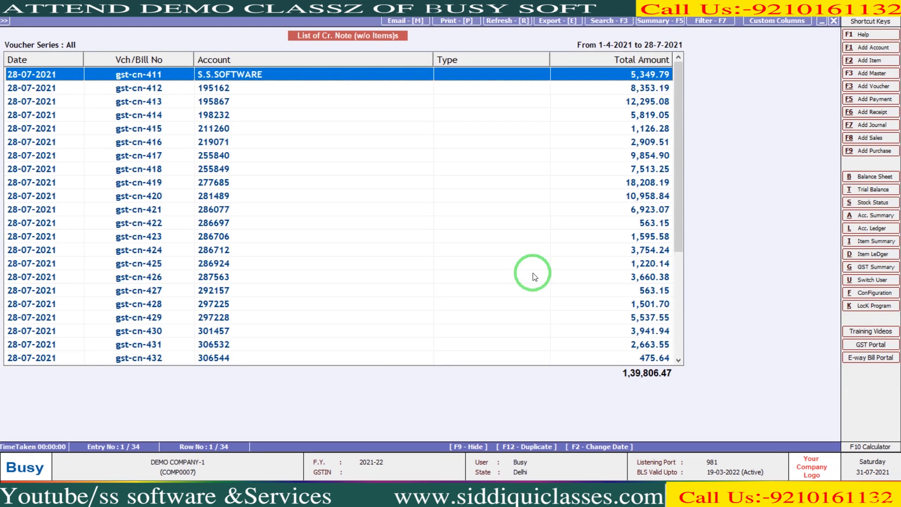
- Open the first listed credit note, review its entries, notes and debit/credit note adjustment details, and return to the list
{"action": "key", "text": "Return"}
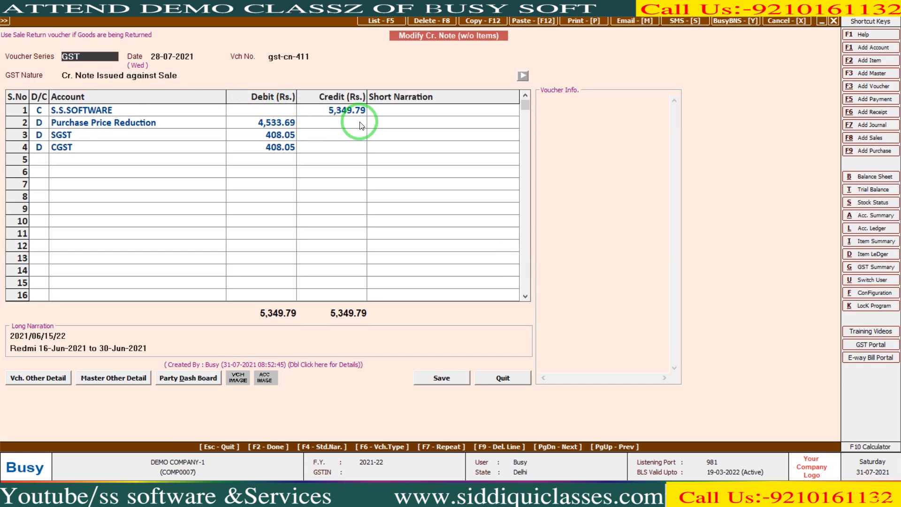
{"action": "left_click", "coordinate": [428, 382]}
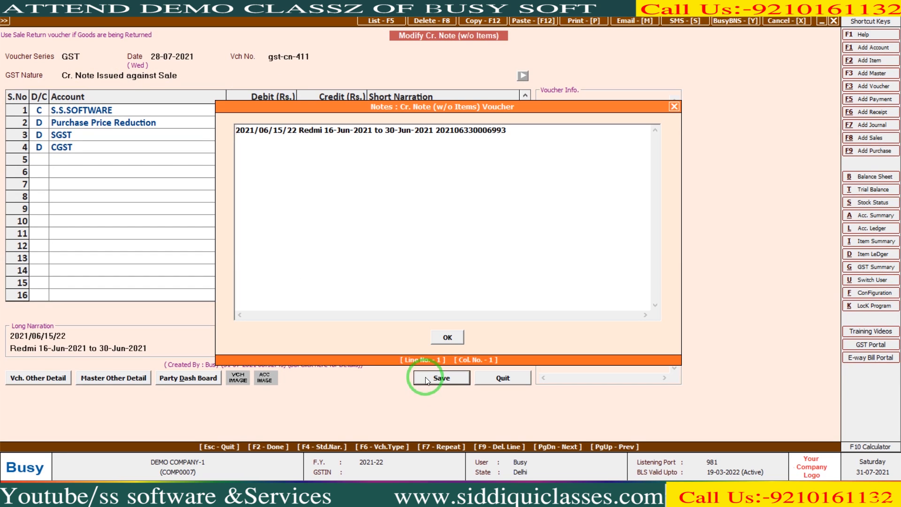
{"action": "left_click", "coordinate": [438, 340]}
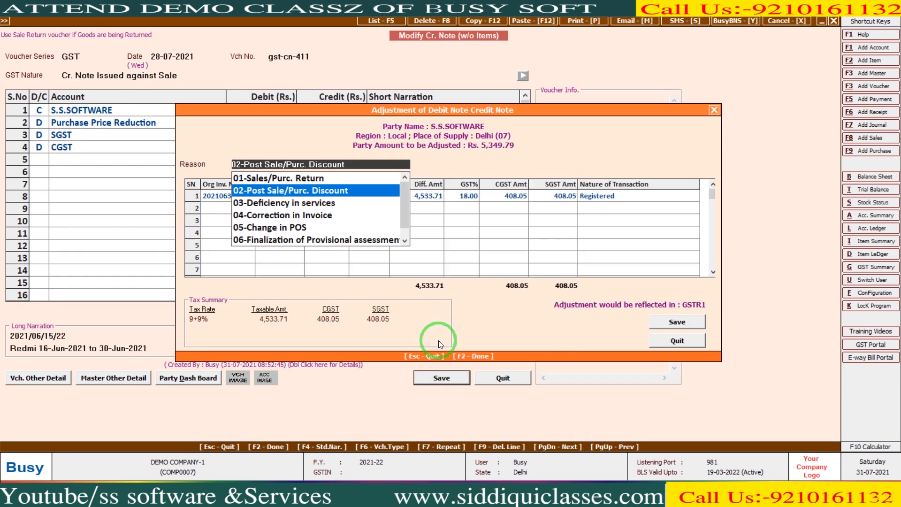
{"action": "key", "text": "Return"}
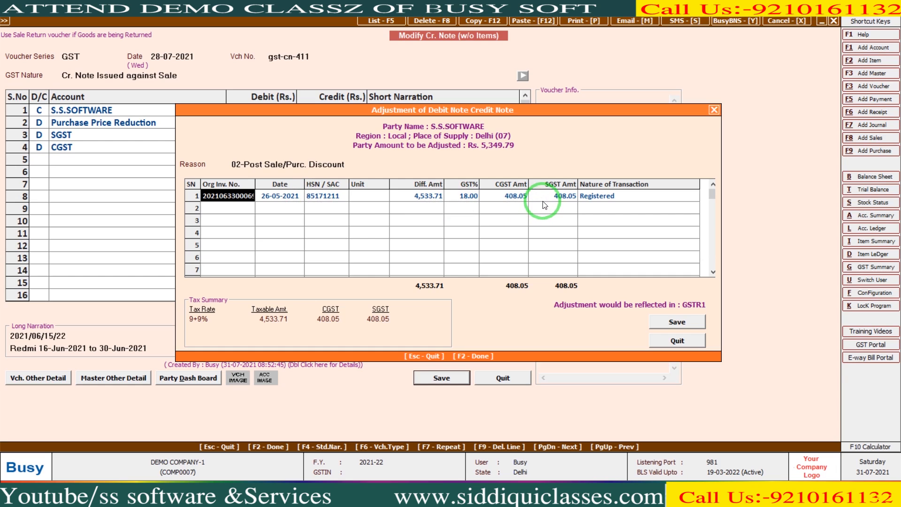
{"action": "left_click", "coordinate": [673, 338]}
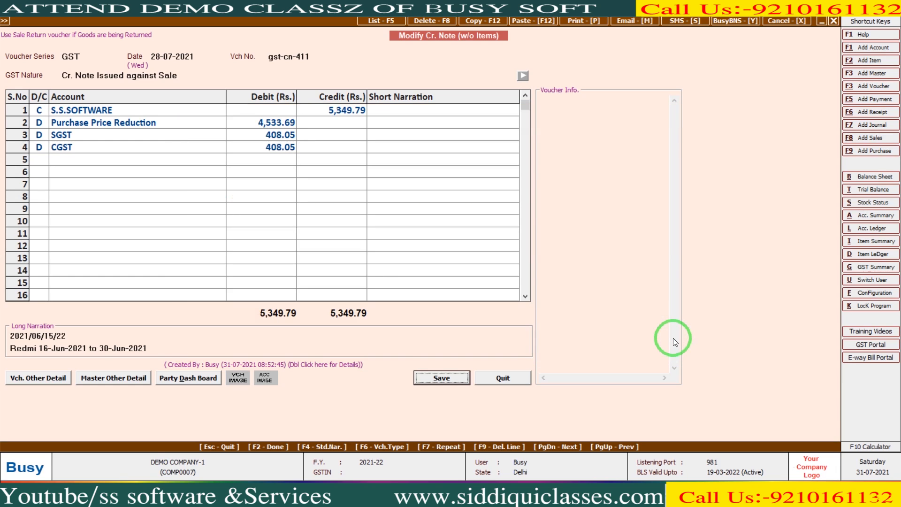
{"action": "key", "text": "Return"}
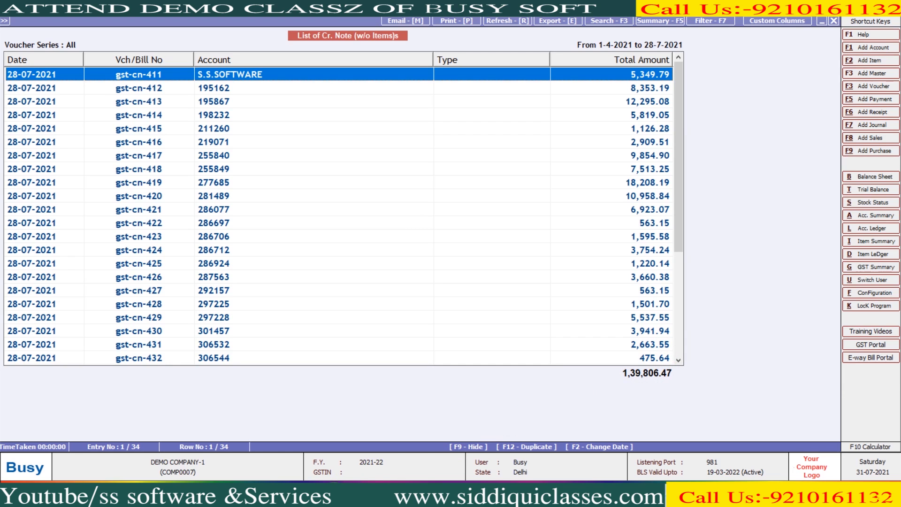
- Switch to the Excel workbook to check its debit and credit totals and column D voucher count, and return to the Busy list
{"action": "left_click", "coordinate": [340, 497]}
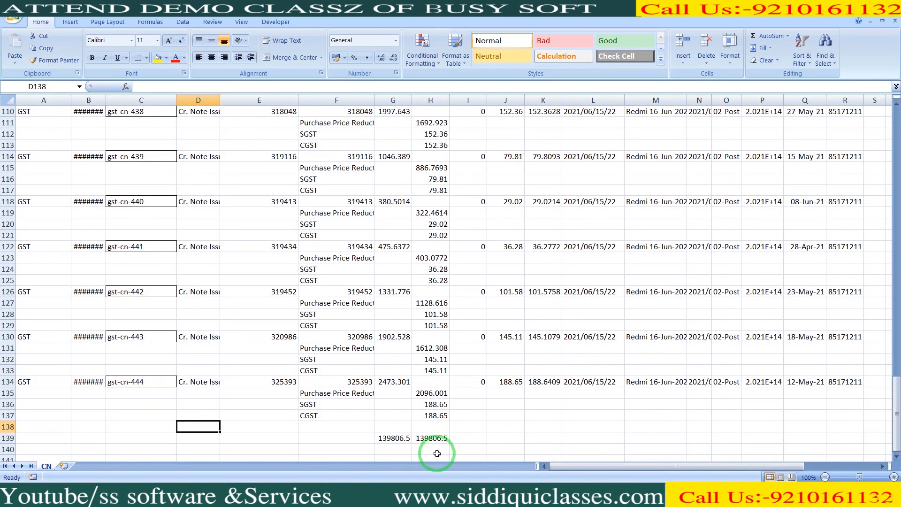
{"action": "left_click", "coordinate": [433, 448]}
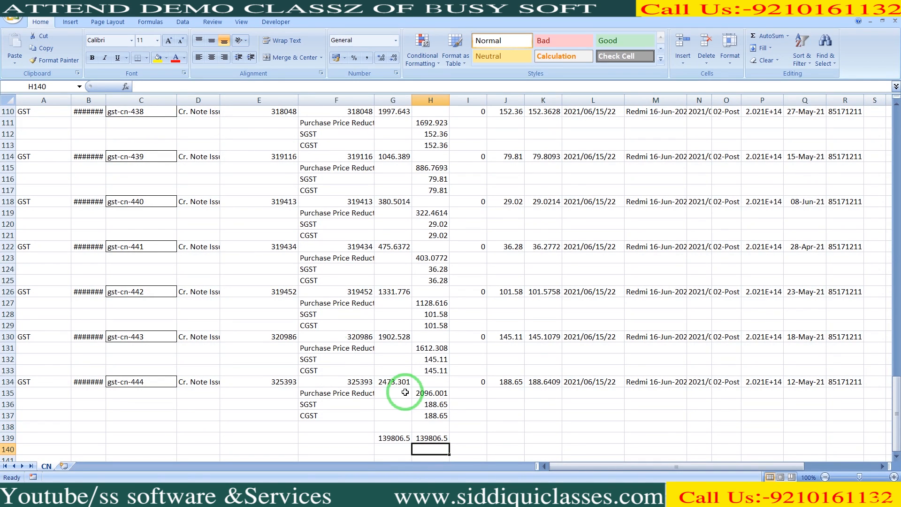
{"action": "left_click", "coordinate": [198, 99]}
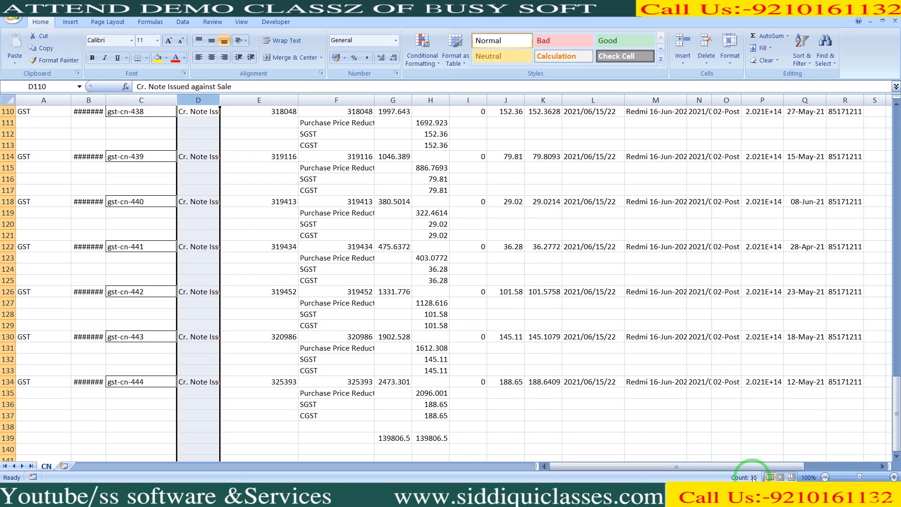
{"action": "left_click", "coordinate": [668, 436]}
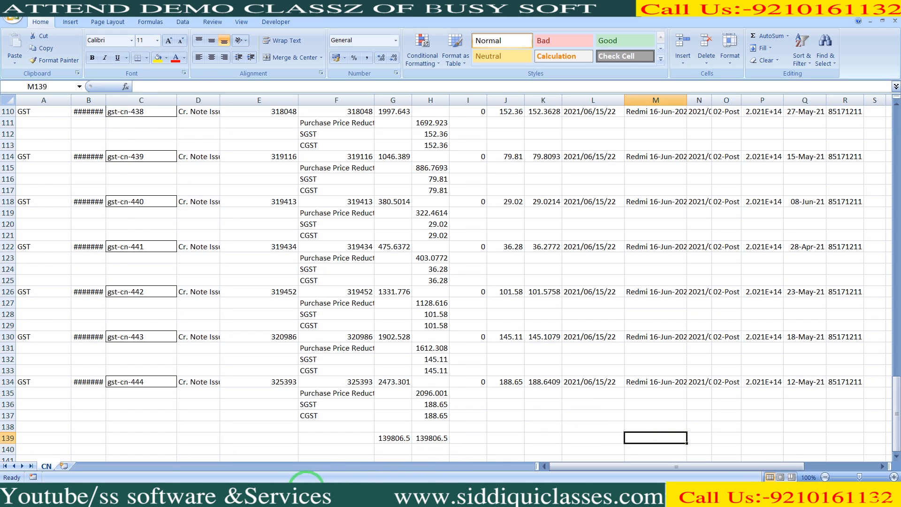
{"action": "left_click", "coordinate": [304, 491]}
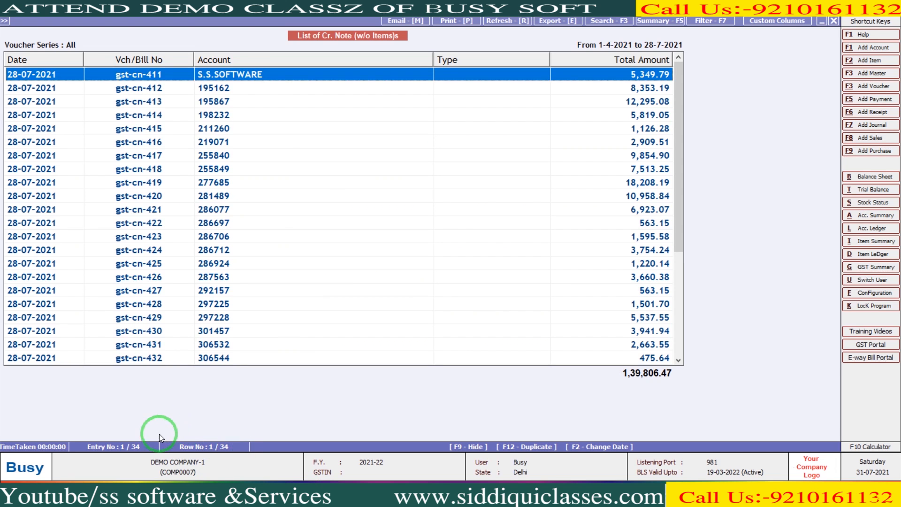